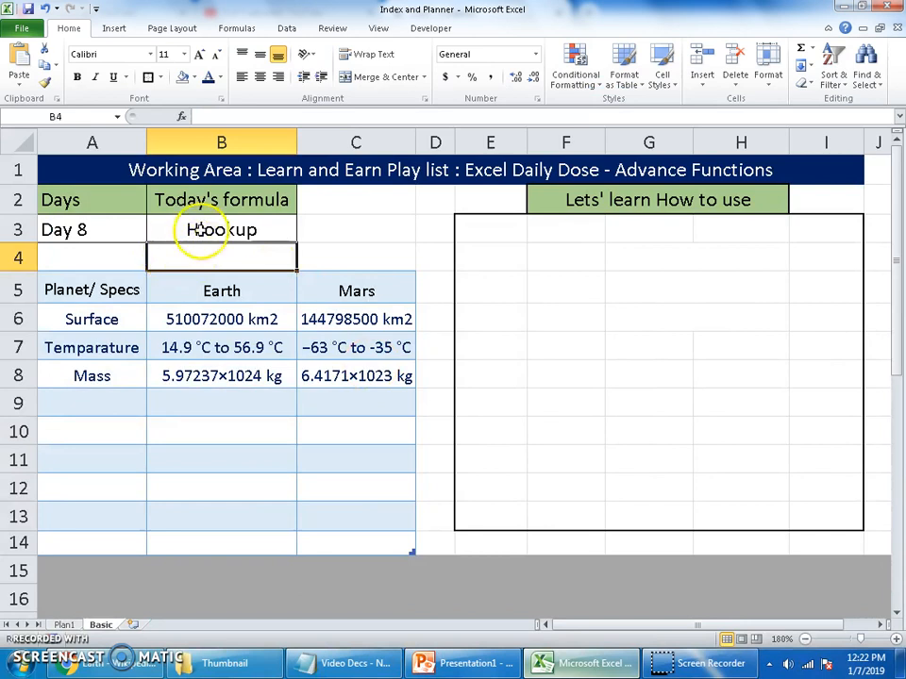
left_click(587, 294)
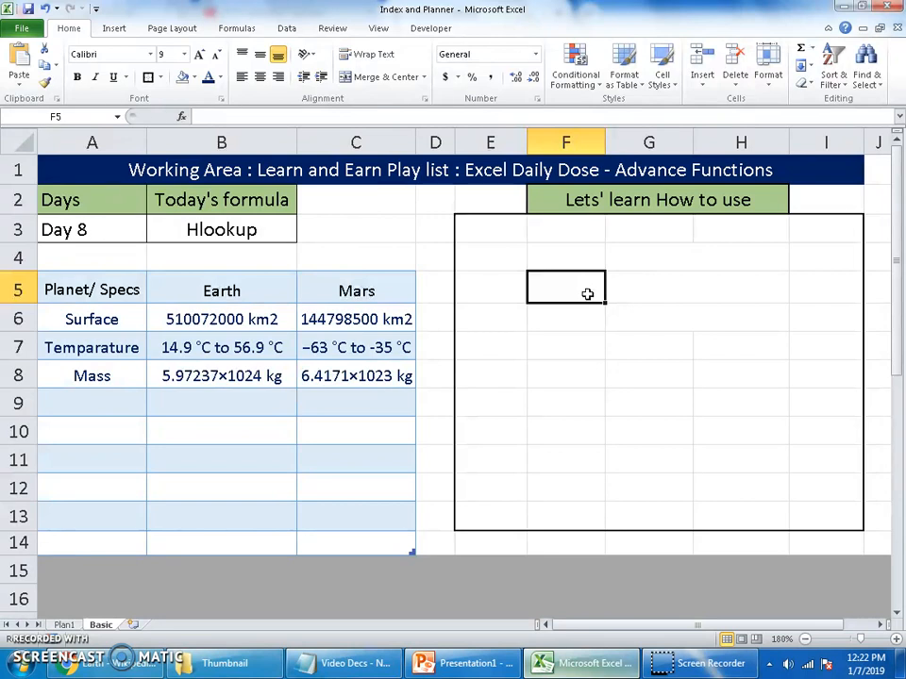
left_click_drag(499, 259, 489, 516)
left_click_drag(566, 288, 580, 478)
left_click(672, 287)
left_click_drag(672, 287, 662, 315)
left_click(594, 294)
left_click_drag(497, 351, 739, 352)
left_click_drag(513, 370, 826, 375)
left_click_drag(522, 405, 752, 412)
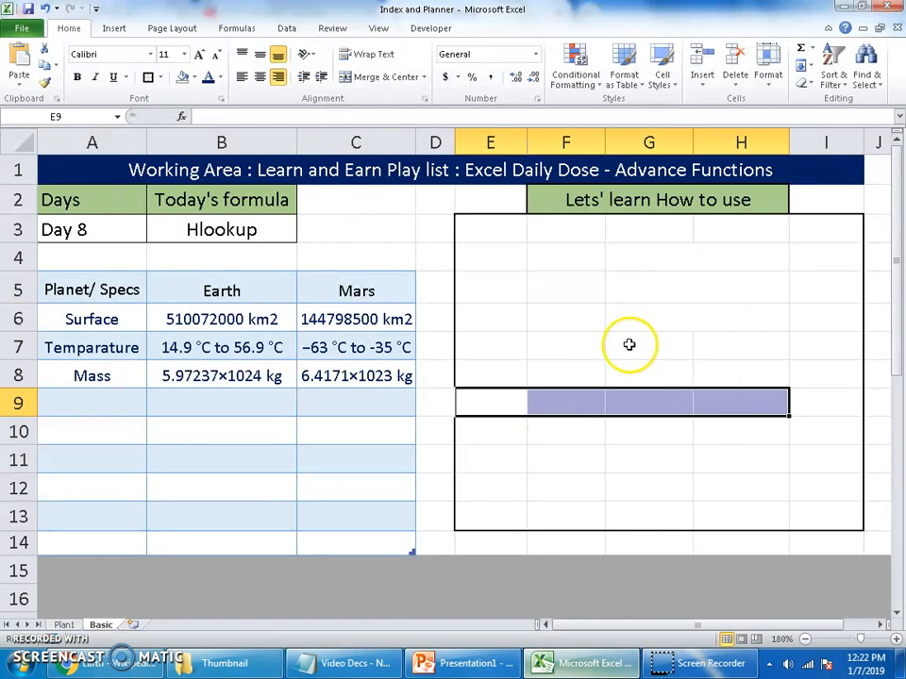
left_click(544, 293)
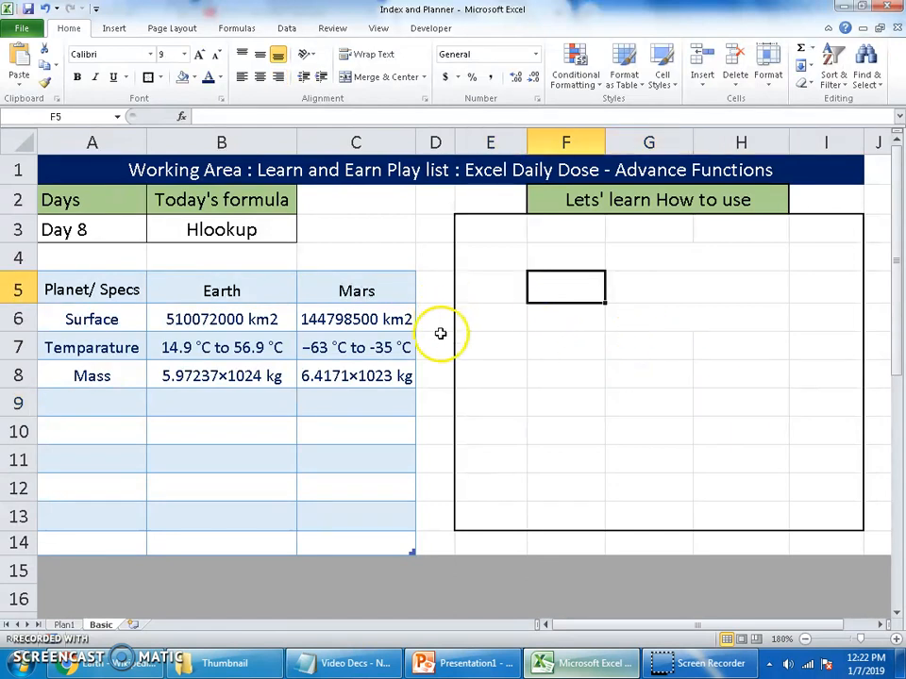
Examine the formula behind the Hlookup cell and the planet table's spec labels, Earth and Mars headers, and data
left_click(215, 227)
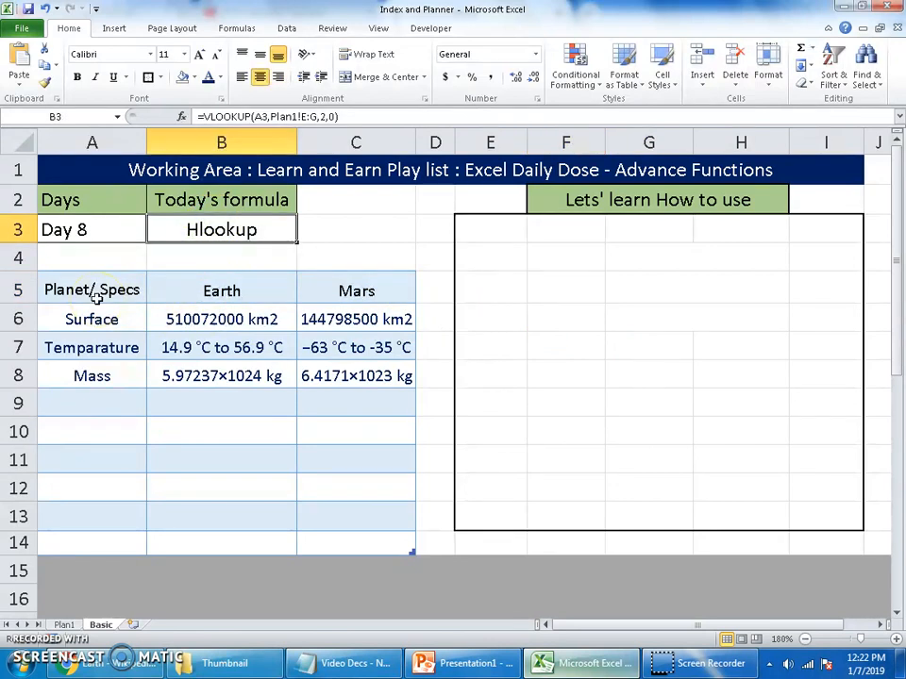
left_click_drag(115, 294, 113, 534)
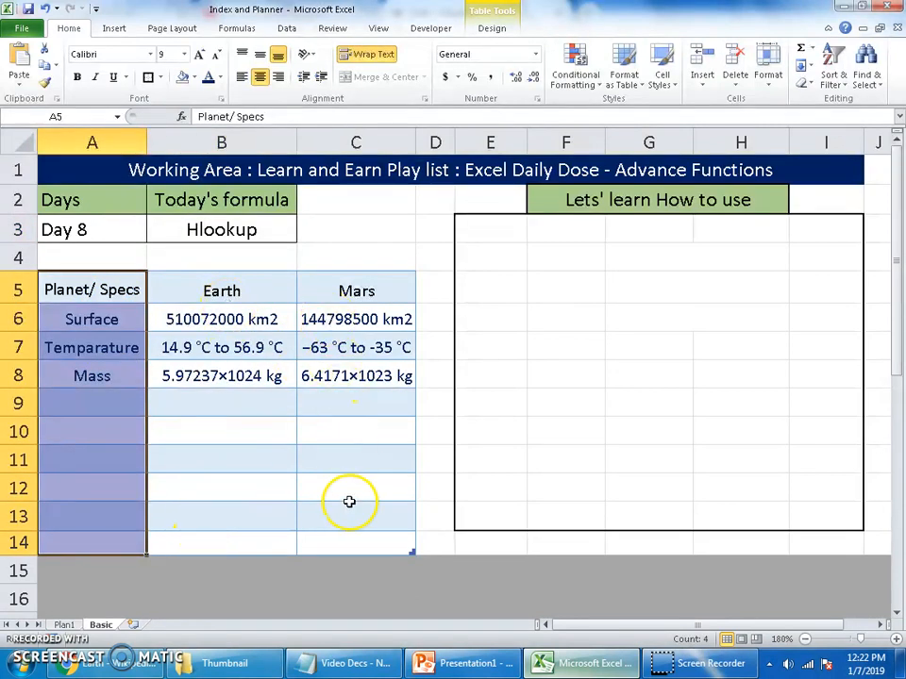
left_click(225, 458)
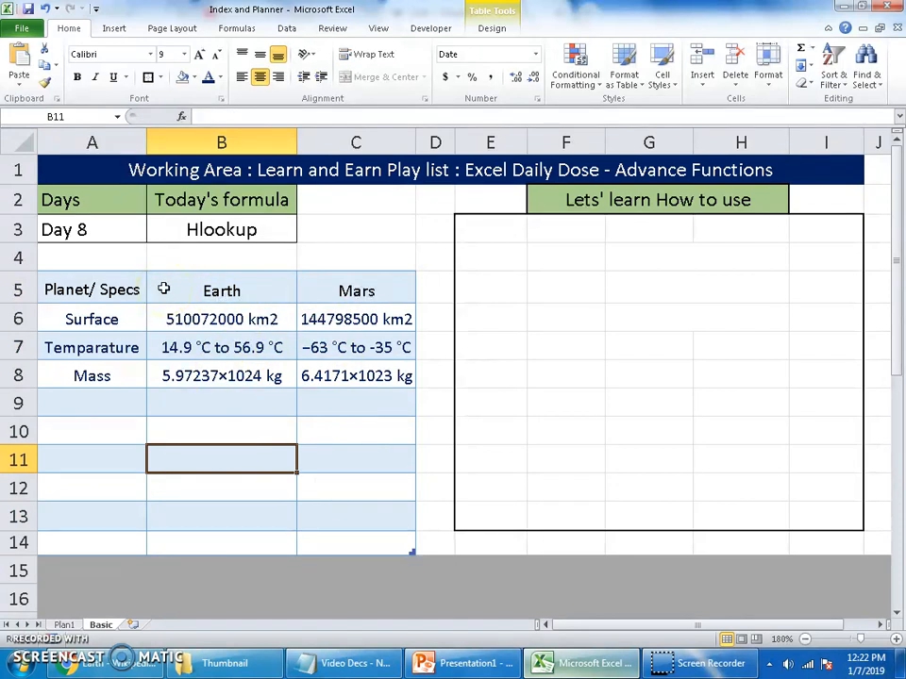
left_click_drag(172, 288, 350, 292)
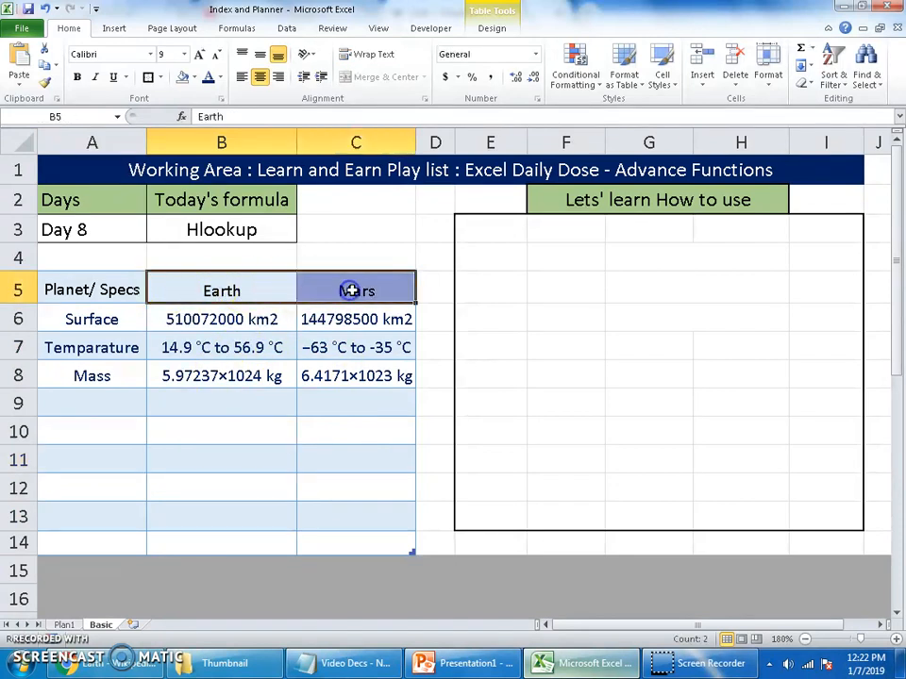
left_click(238, 293)
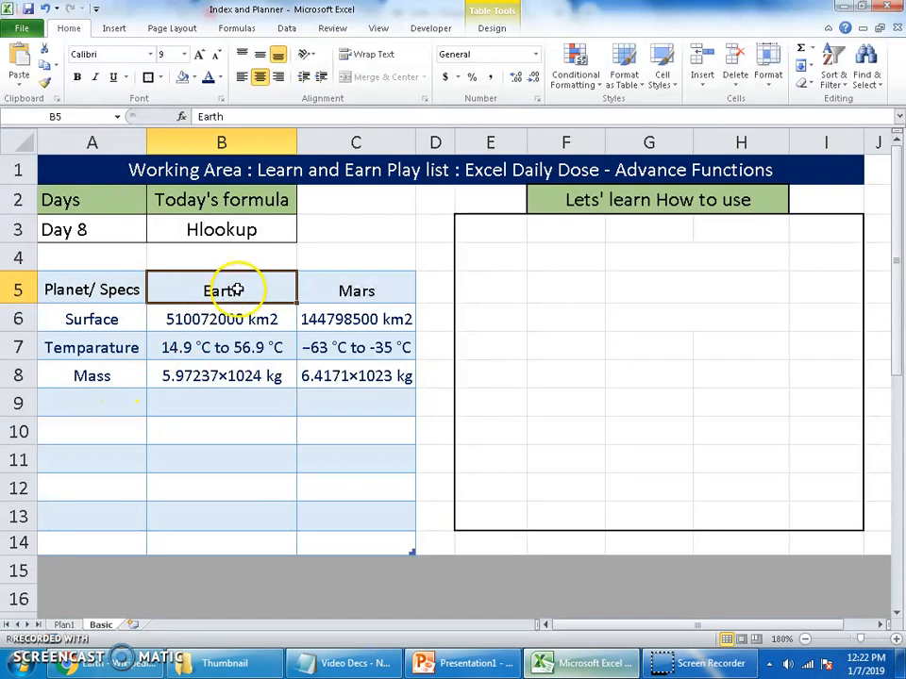
left_click(394, 290)
left_click(132, 320)
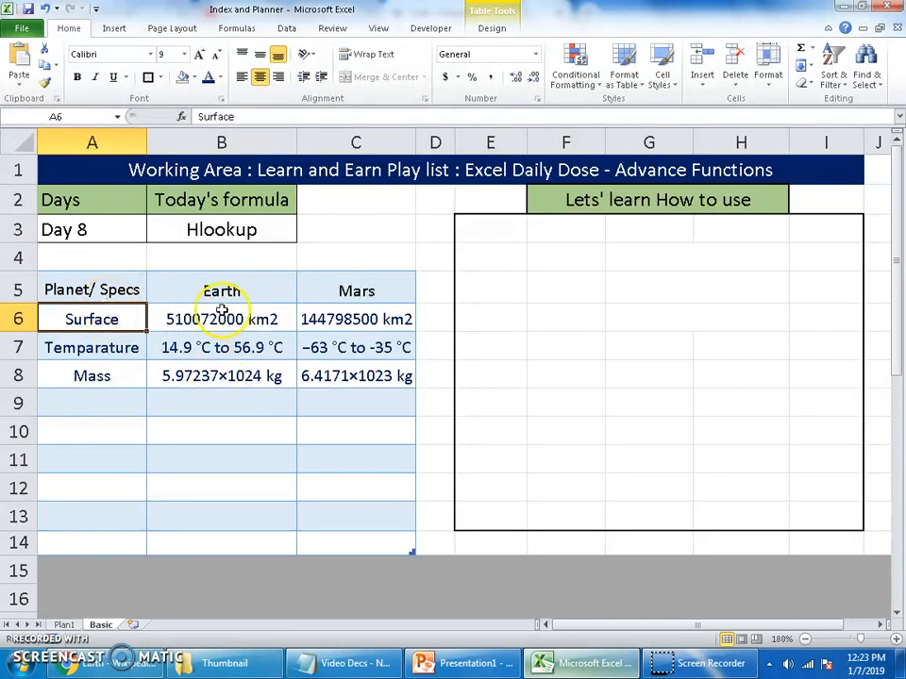
left_click(249, 286)
left_click(358, 288)
left_click_drag(269, 285, 765, 373)
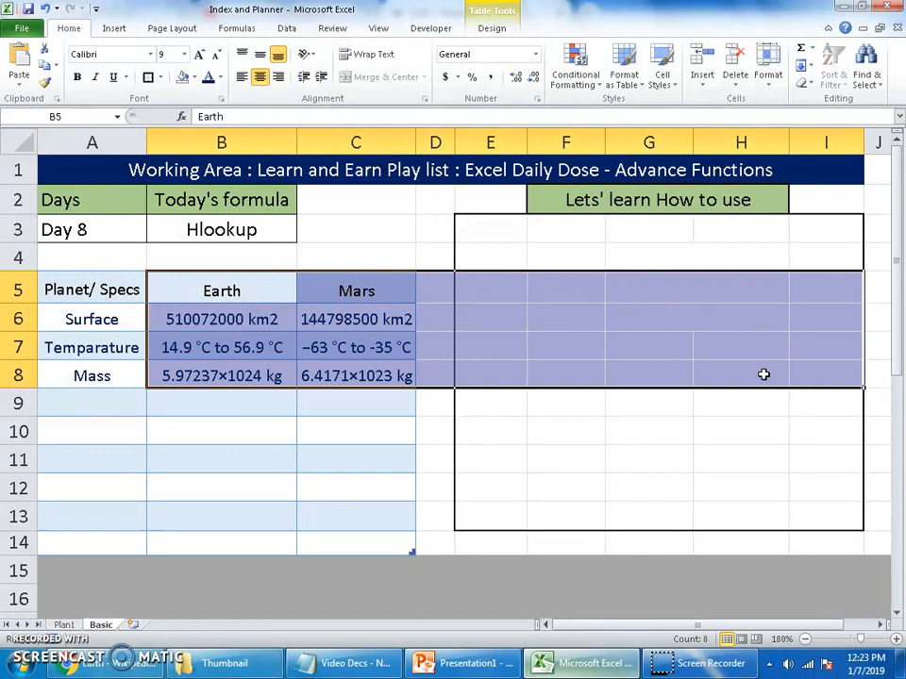
left_click(386, 290)
Enter the label Planet in cell F5 of the practice area
left_click(619, 292)
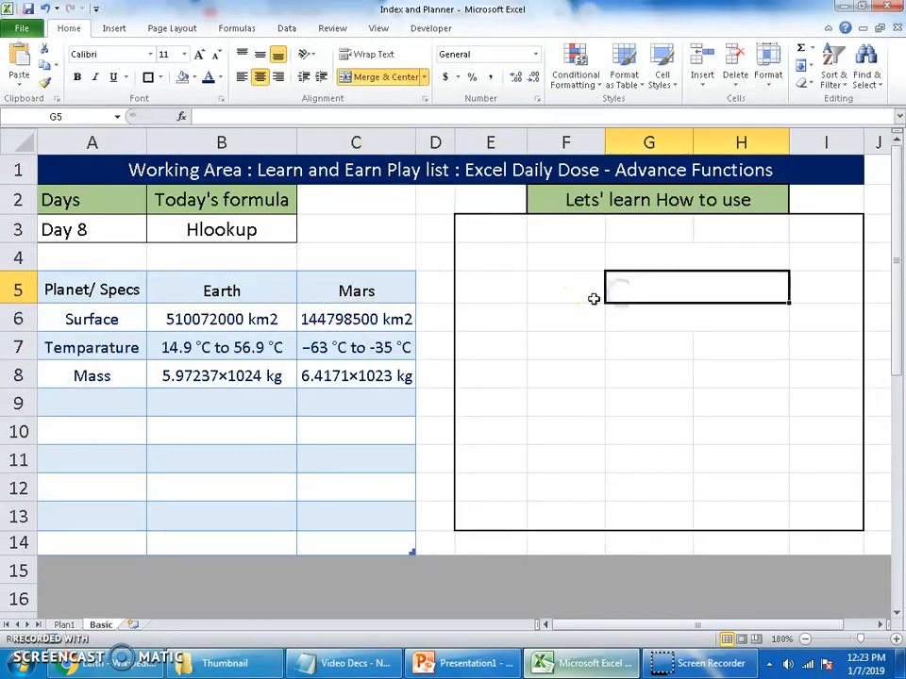
left_click(560, 294)
type("P")
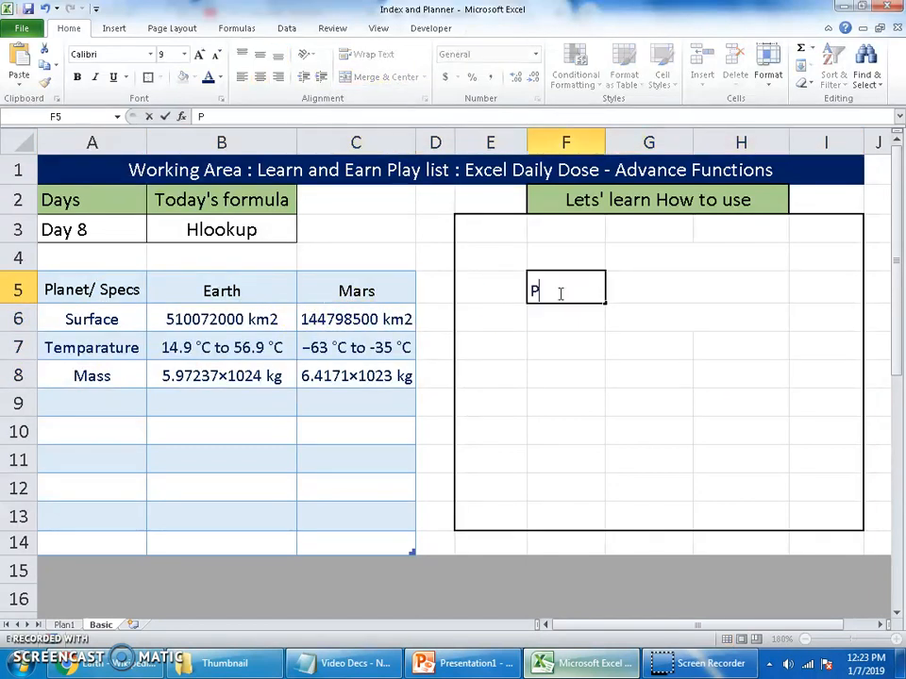
type("lanet")
key("Tab")
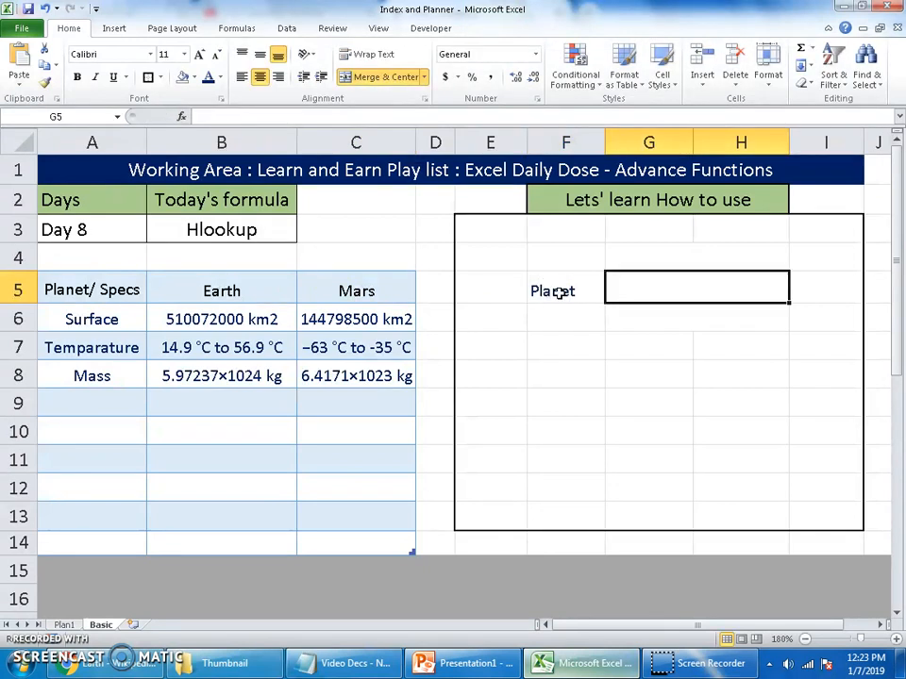
Enter the labels Surface in F6 and Mass in F7, and the planet name Earth in G5
left_click(577, 322)
type("Surfa")
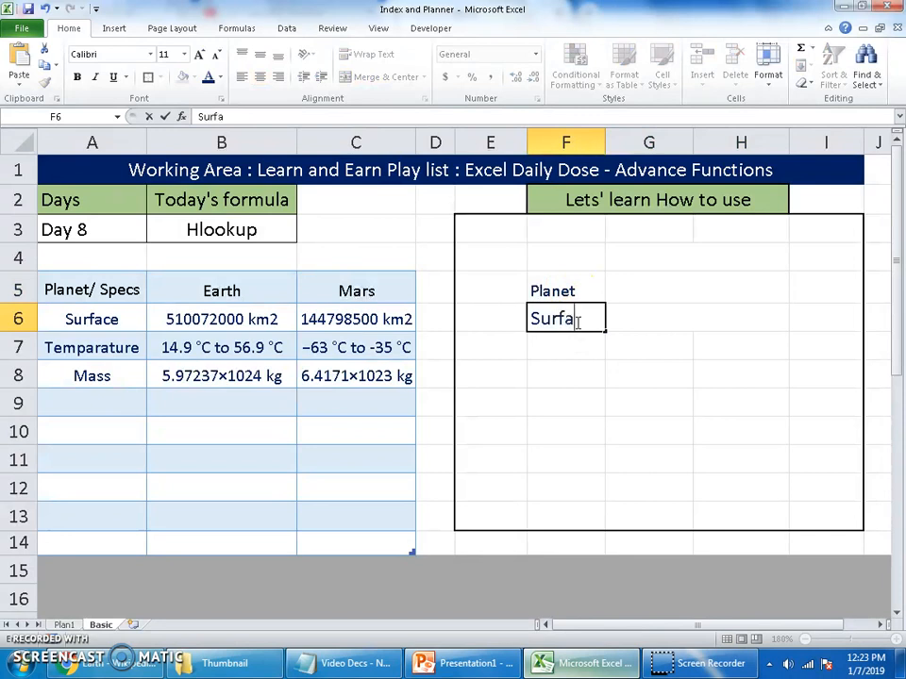
type("ce")
key("Return")
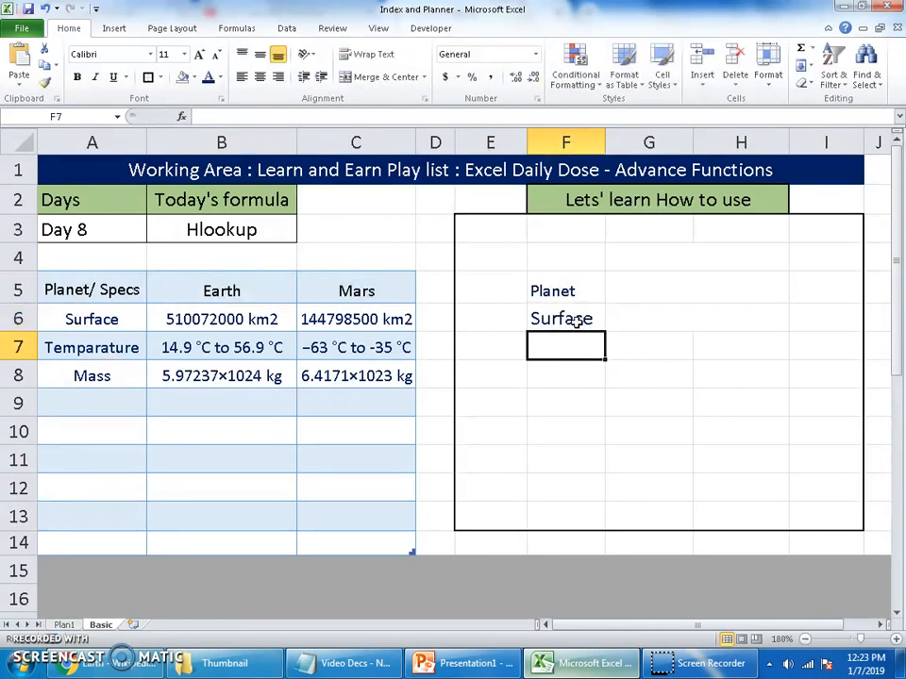
type("Ma")
type("ss")
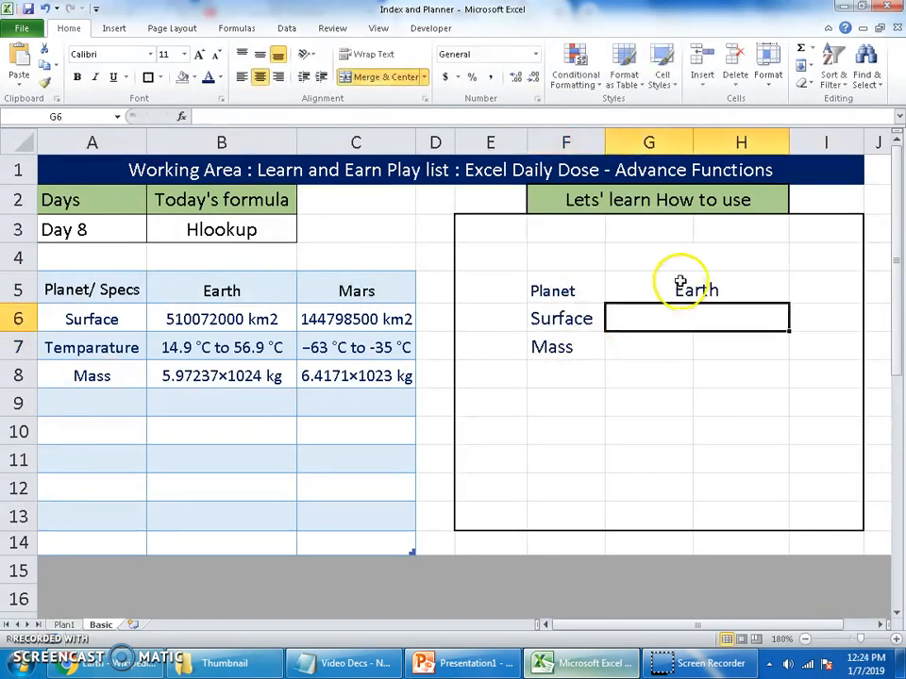
Merge and center cells G7 and H7 beside the Mass label
left_click(677, 283)
left_click(698, 317)
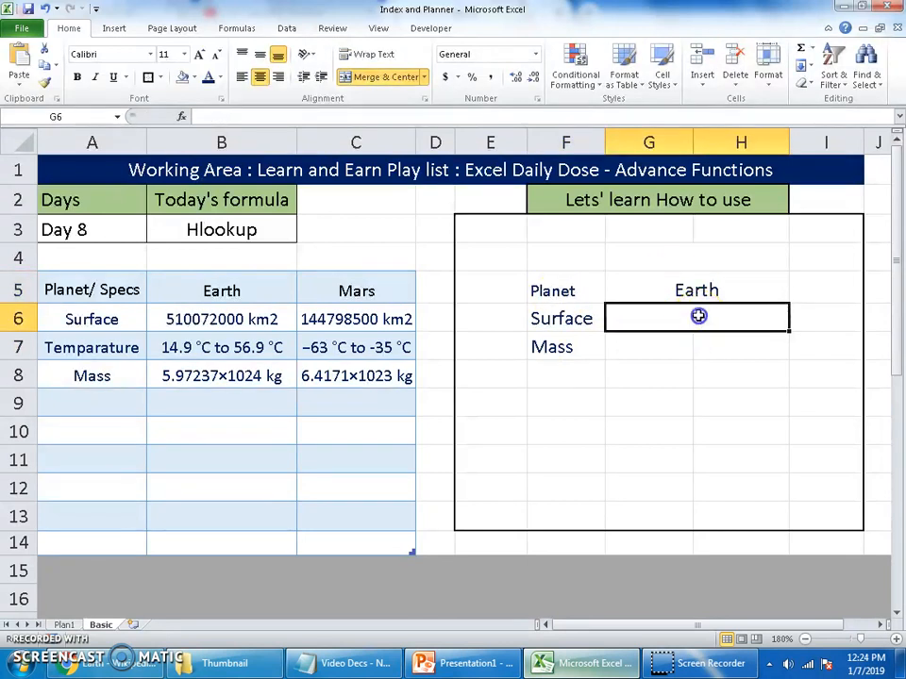
left_click_drag(671, 348, 717, 347)
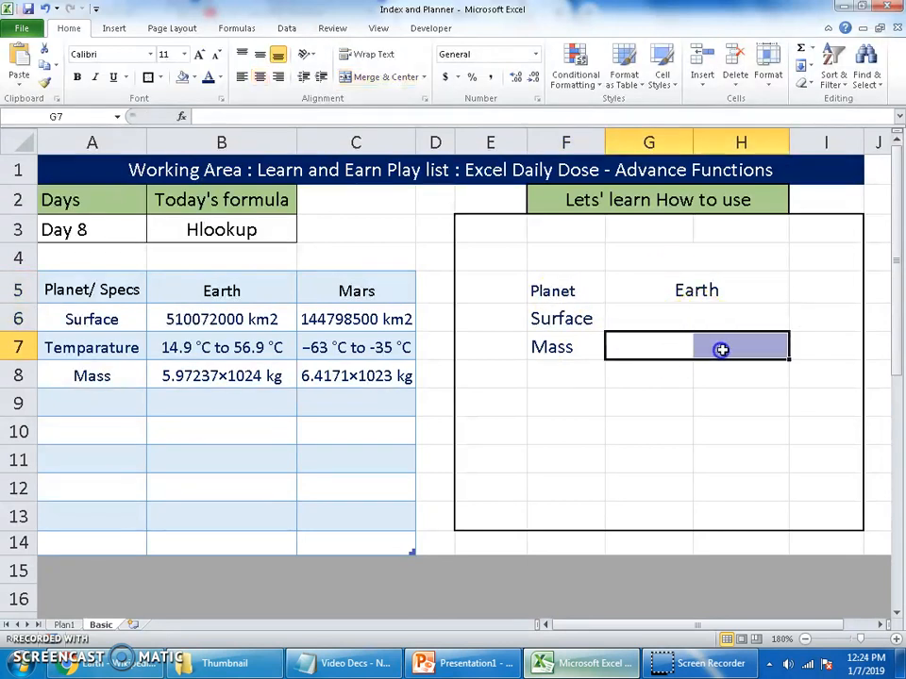
left_click(351, 76)
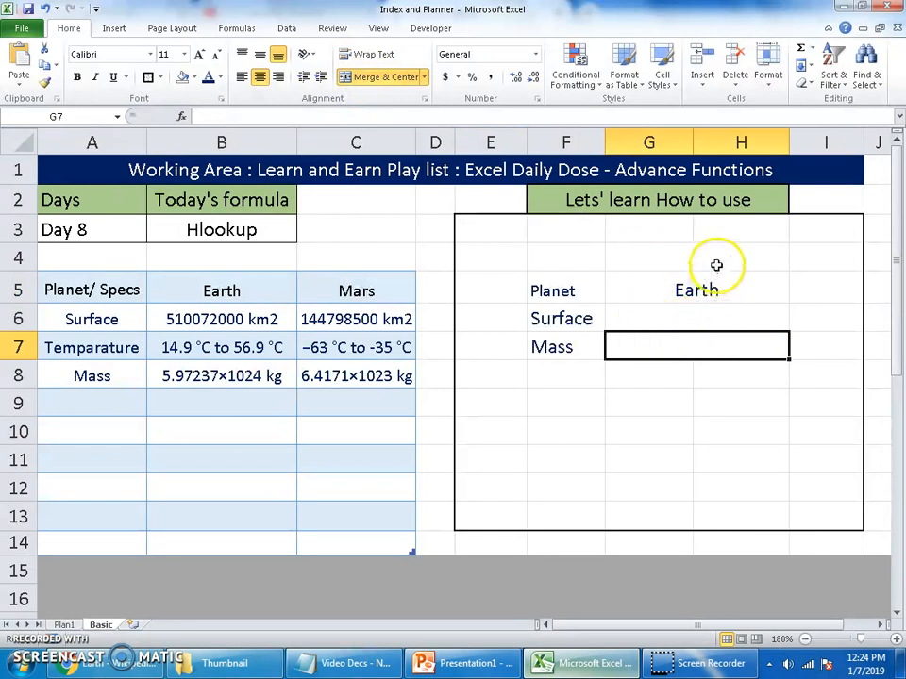
left_click(710, 289)
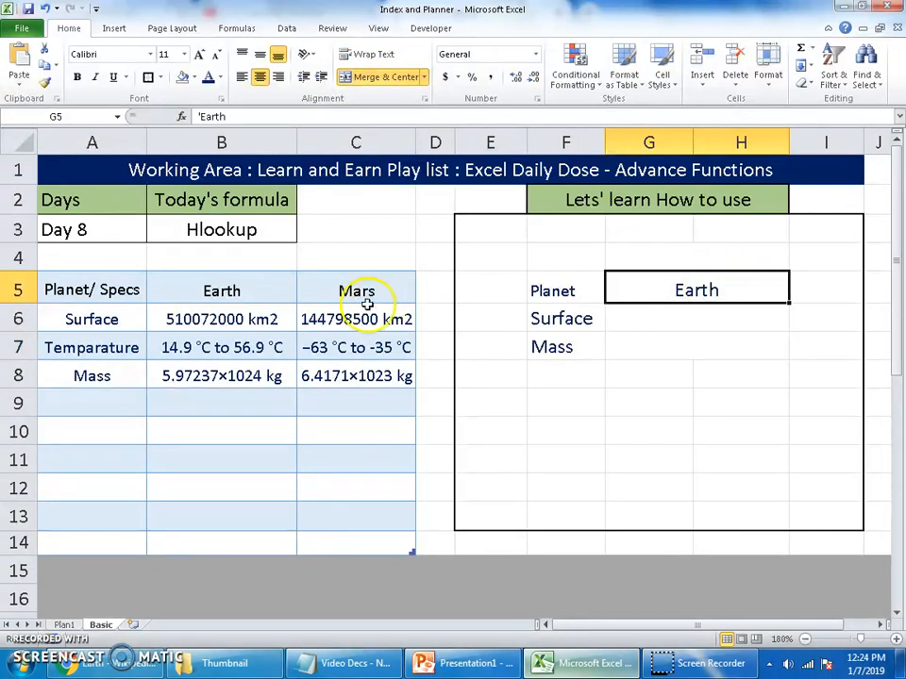
Begin an HLOOKUP formula in G6 with G5 as the lookup value and the absolute range $A$5:$C$8 as the table array
left_click(693, 319)
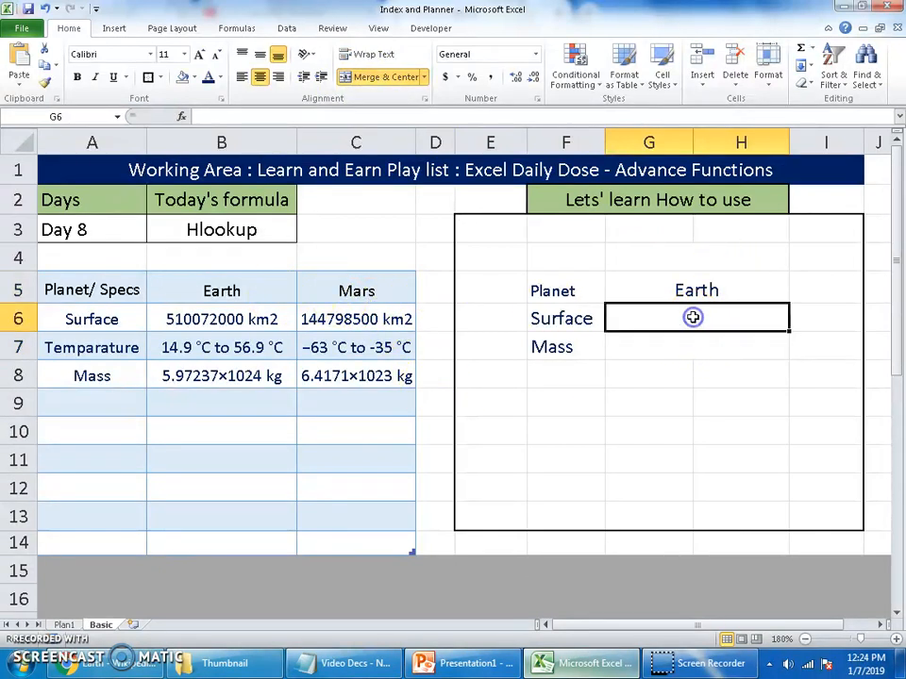
type("=hl")
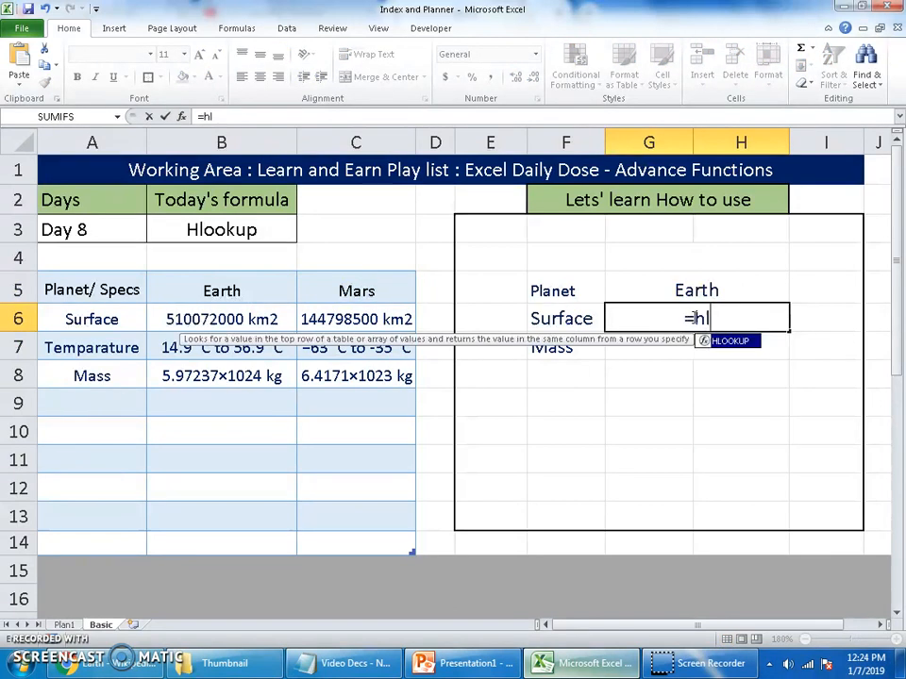
key("Tab")
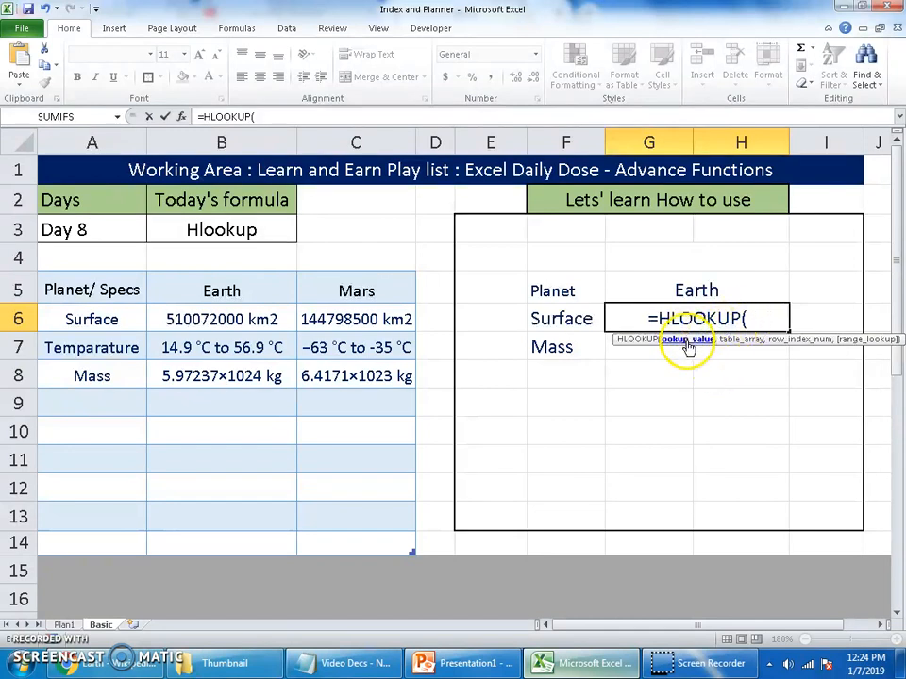
left_click(708, 287)
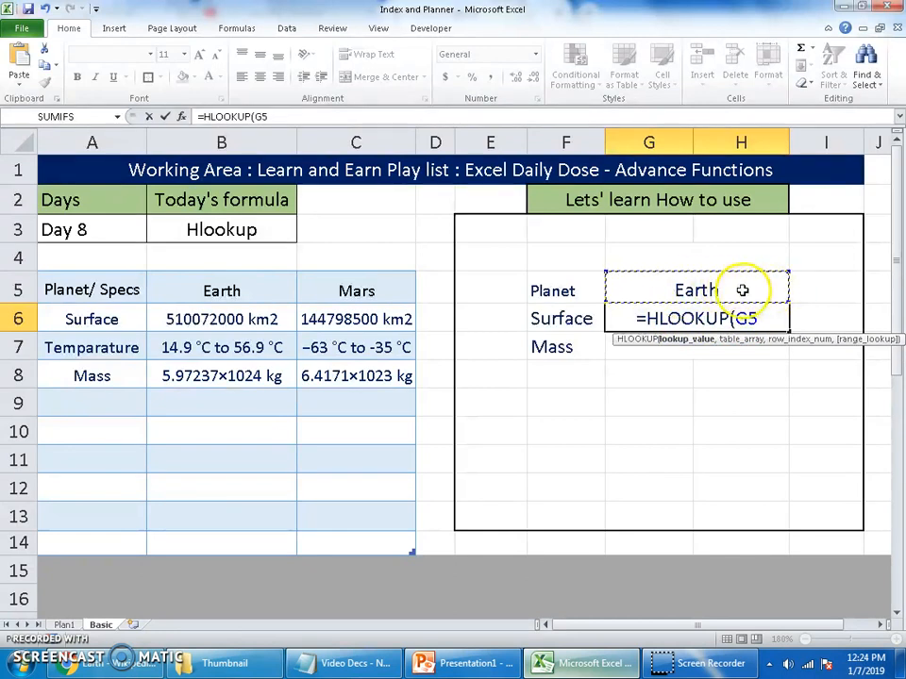
type(",")
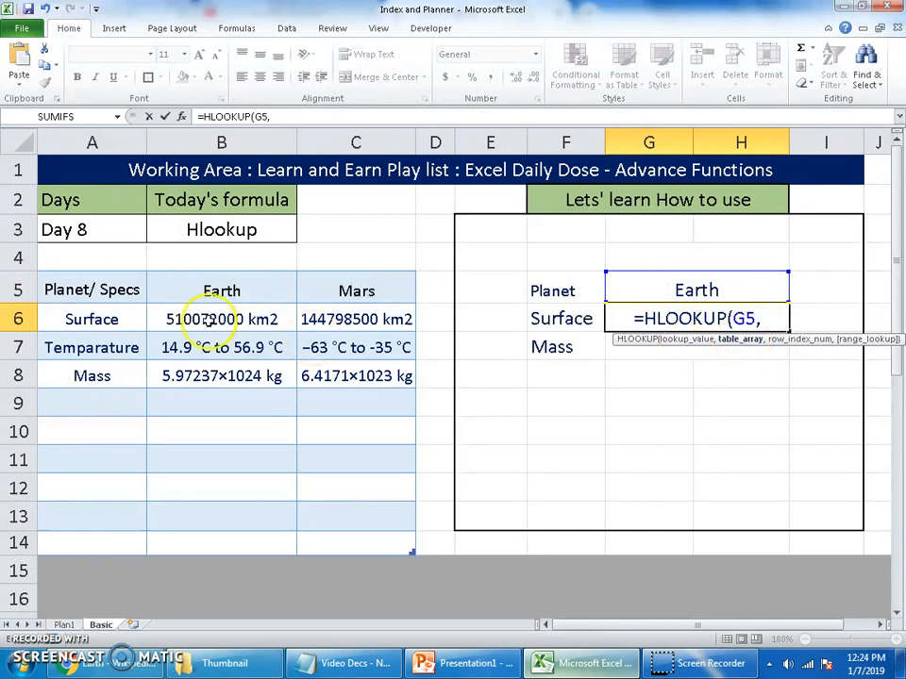
left_click_drag(114, 290, 370, 376)
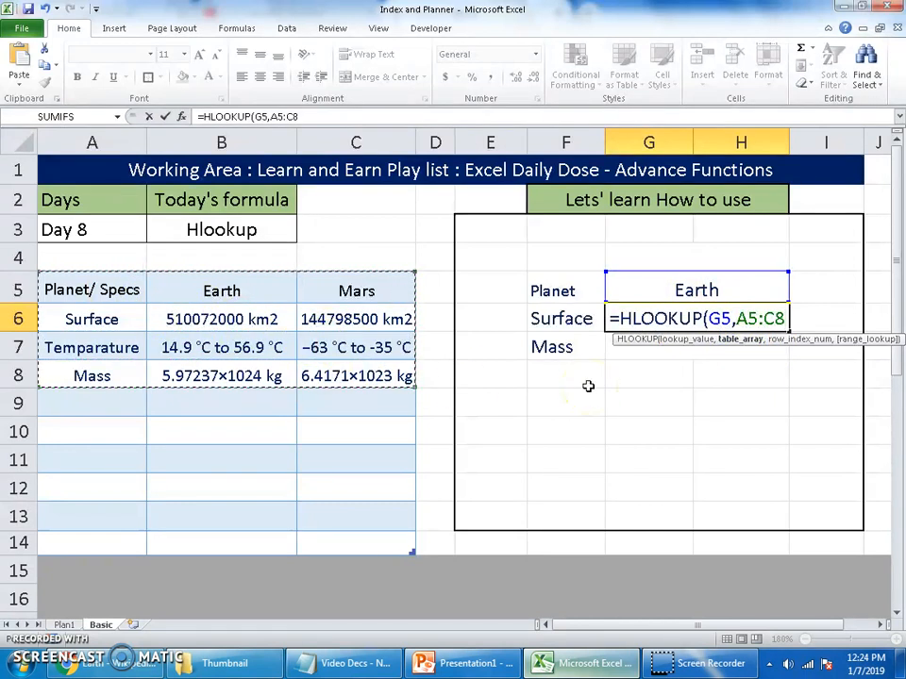
key("F4")
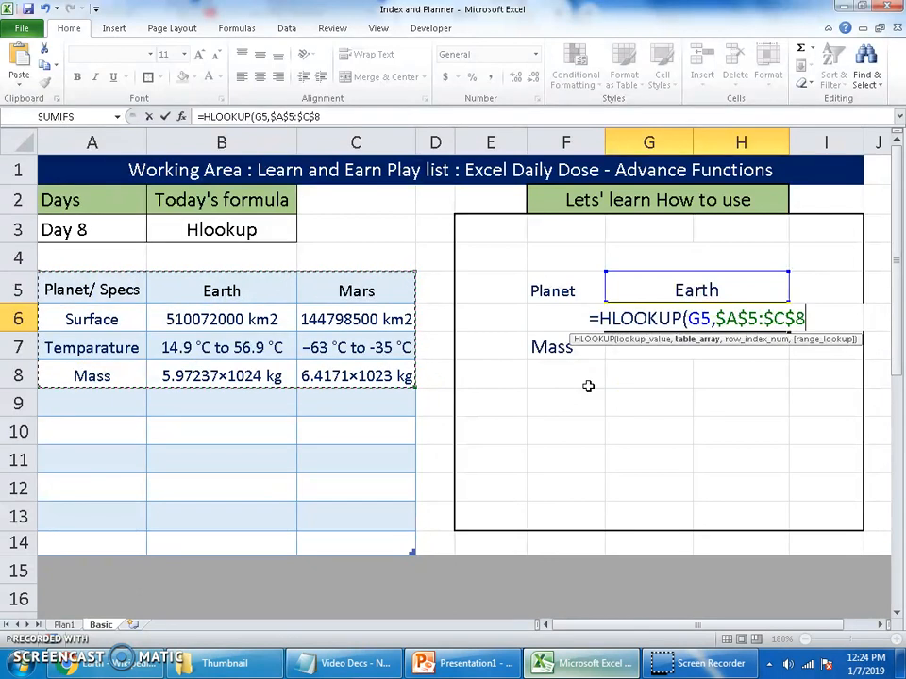
Complete the Surface formula with row index 2 and exact match 0, as =HLOOKUP(G5,$A$5:$C$8,2,0), and check it against the planet in G5
type(",")
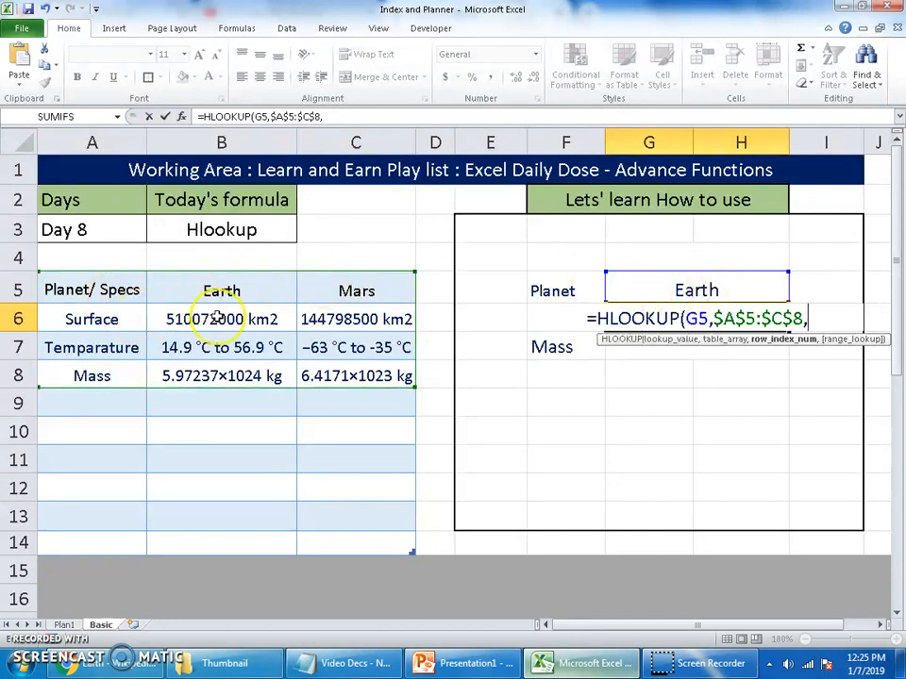
type("2")
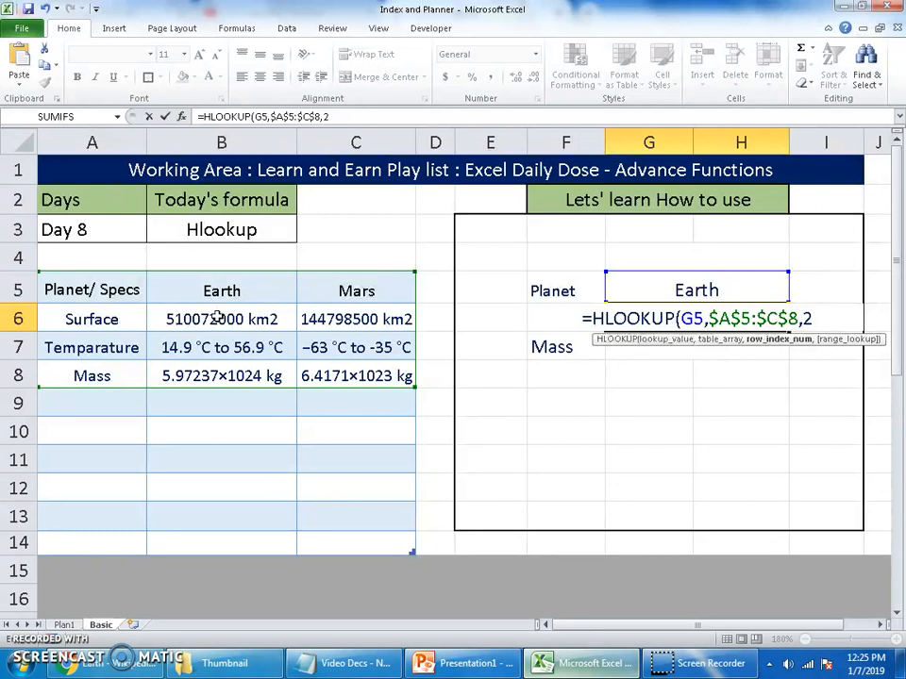
type(",0")
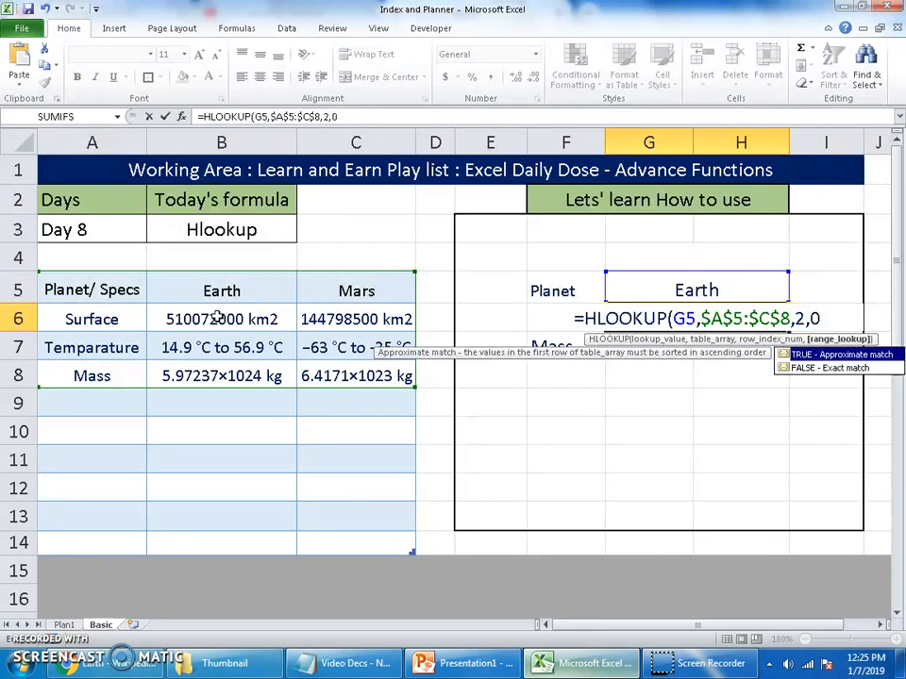
type(")")
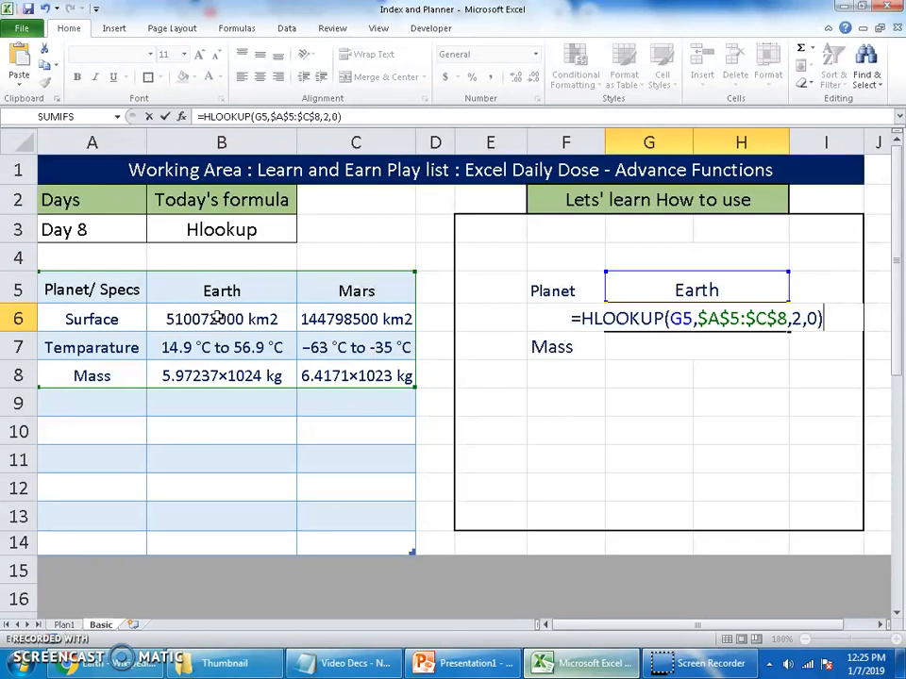
key("Return")
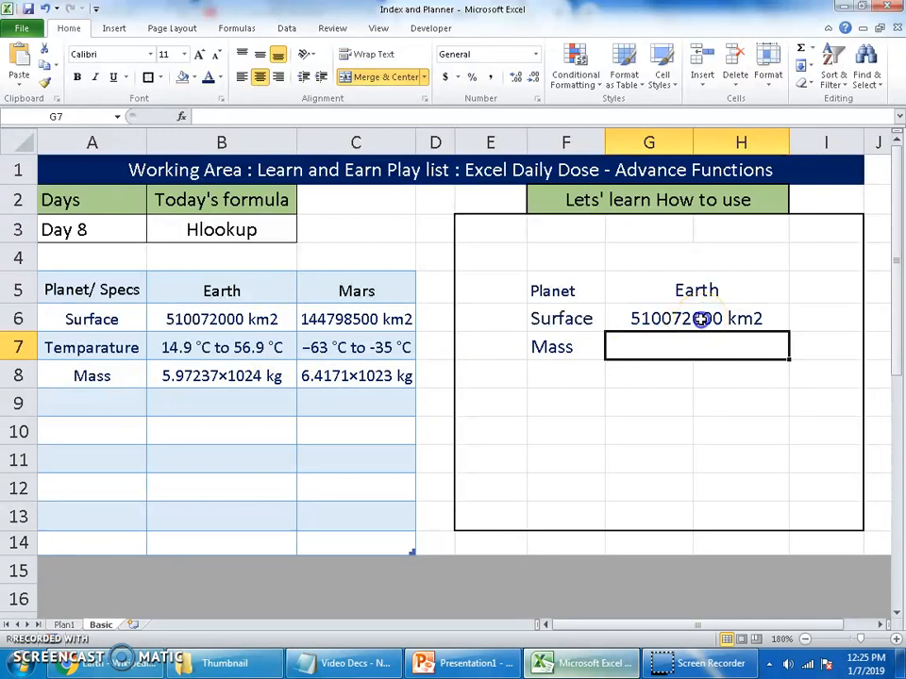
left_click(700, 319)
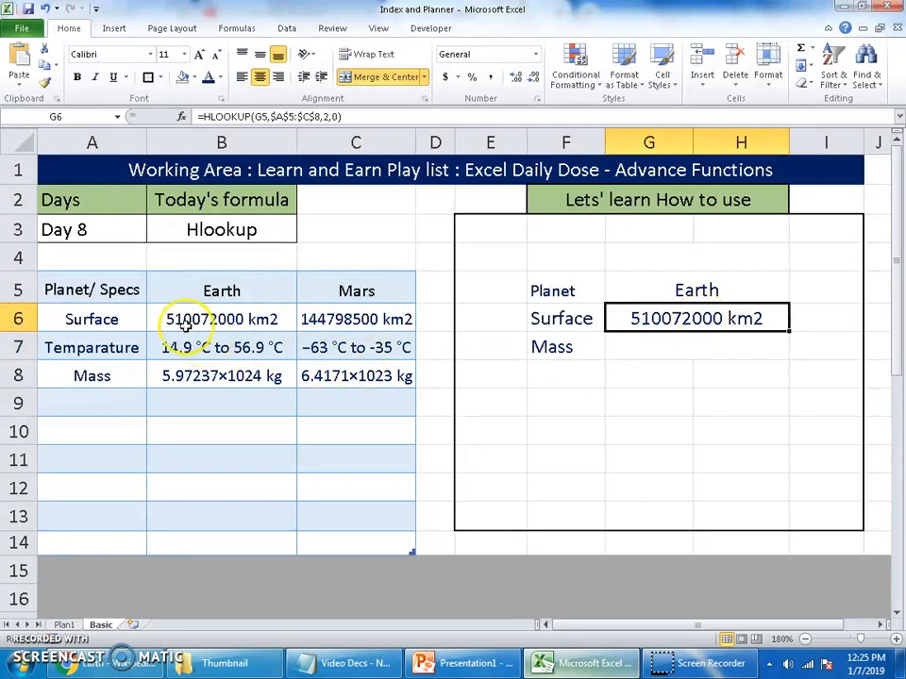
left_click(688, 291)
left_click(694, 315)
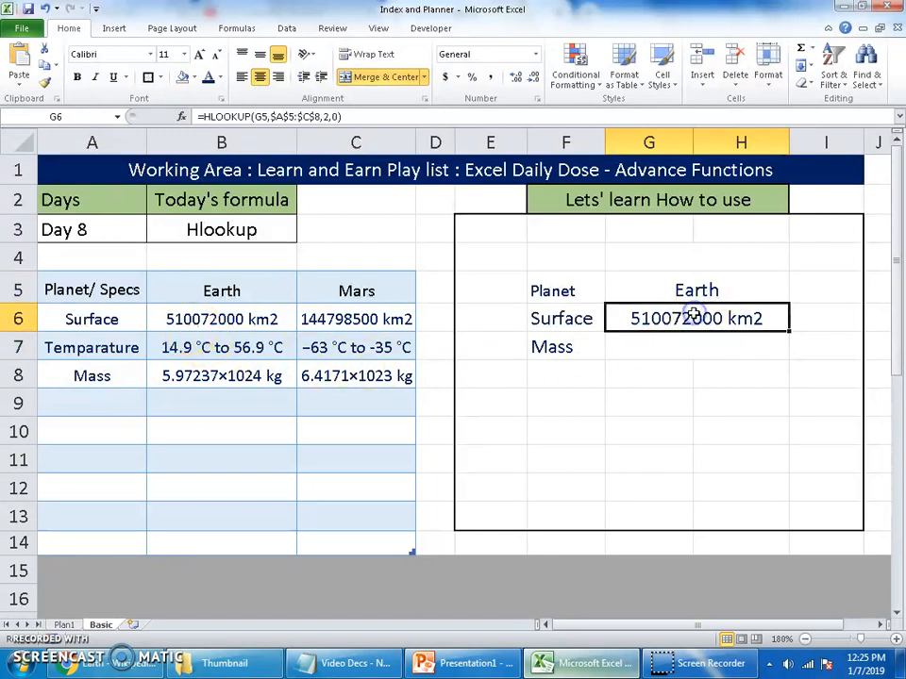
left_click(729, 346)
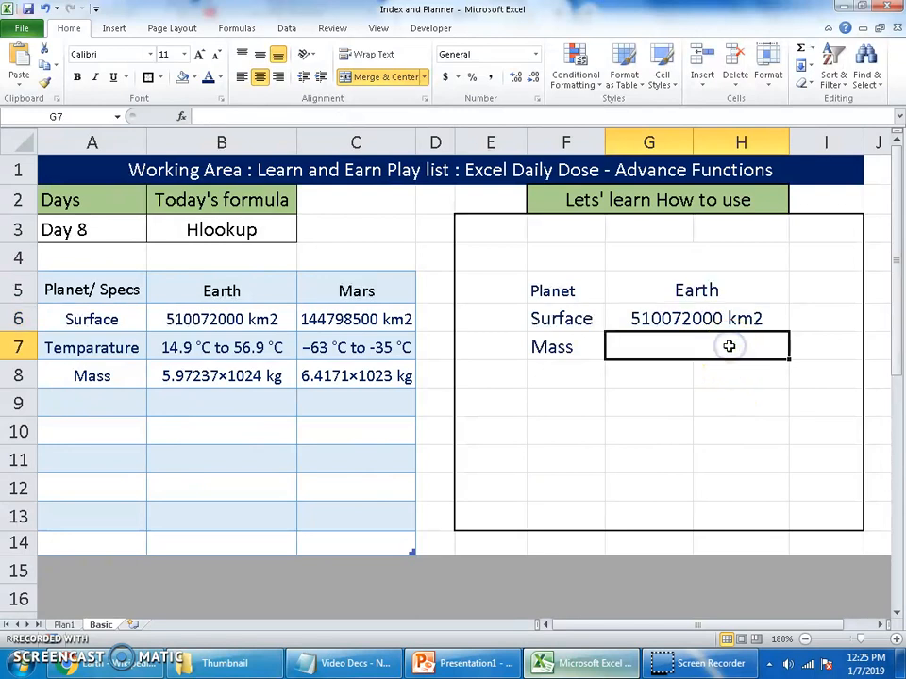
type("=")
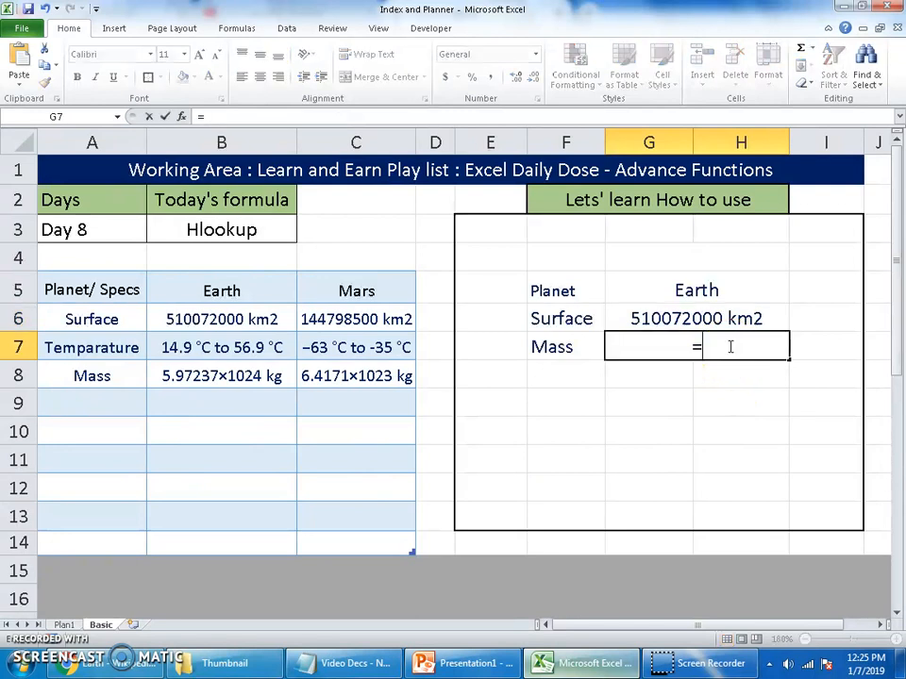
type("h")
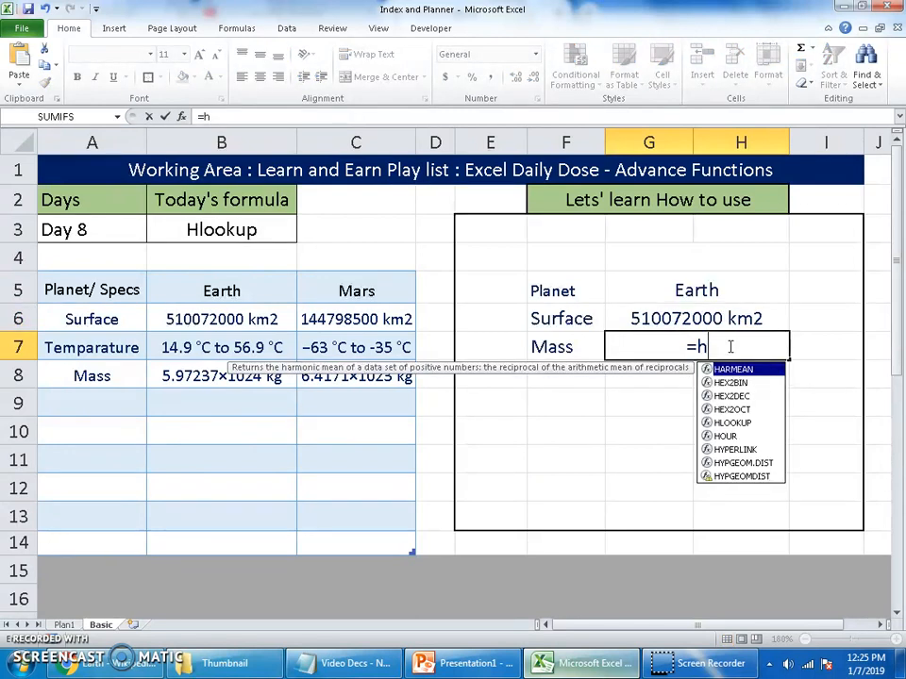
key("Escape")
key("Escape")
Copy the Surface HLOOKUP formula from G6 into the merged cell G7 beside the Mass label
left_click(741, 319)
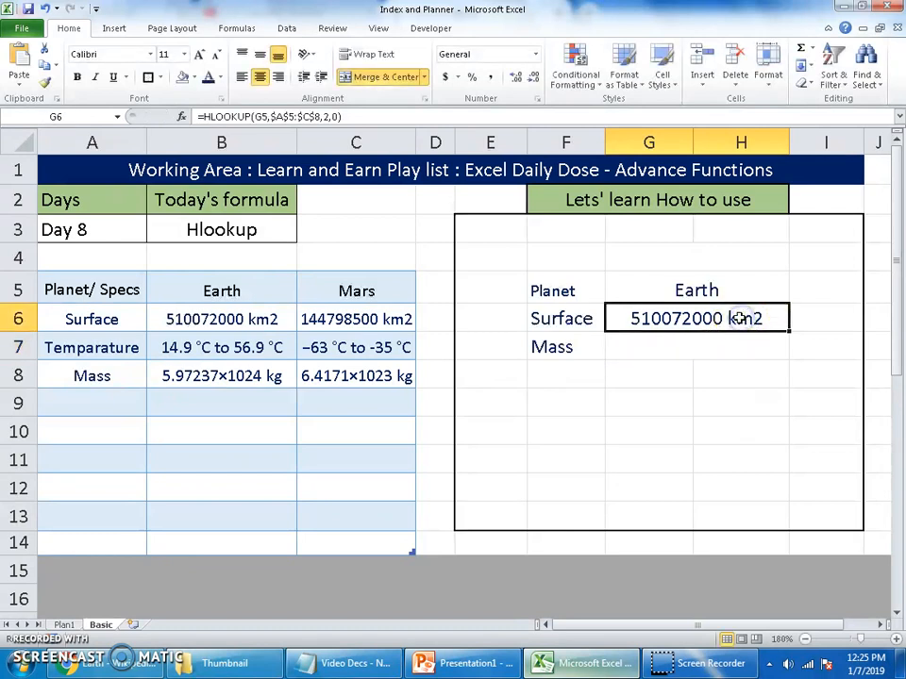
key("ctrl+c")
left_click(654, 346)
key("ctrl+v")
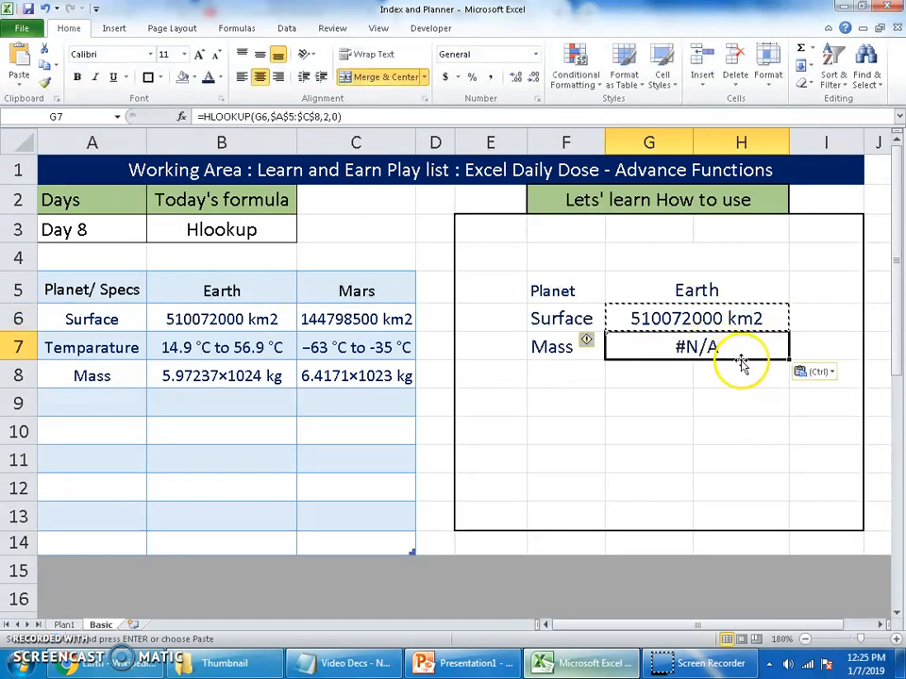
Change the lookup value in the Mass formula in G7 to the planet name cell G5
left_click(691, 347)
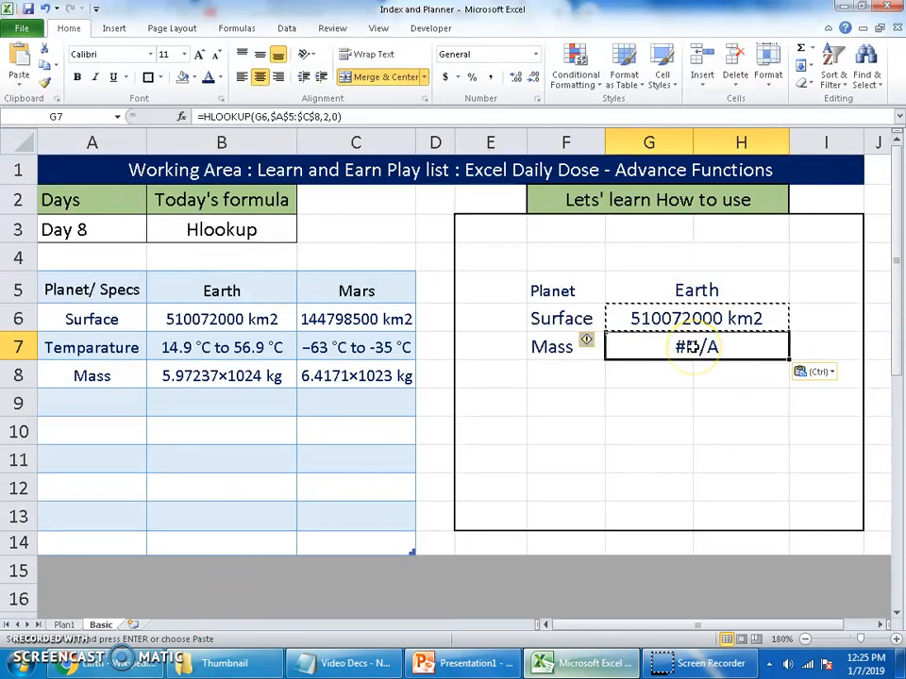
double_click(691, 347)
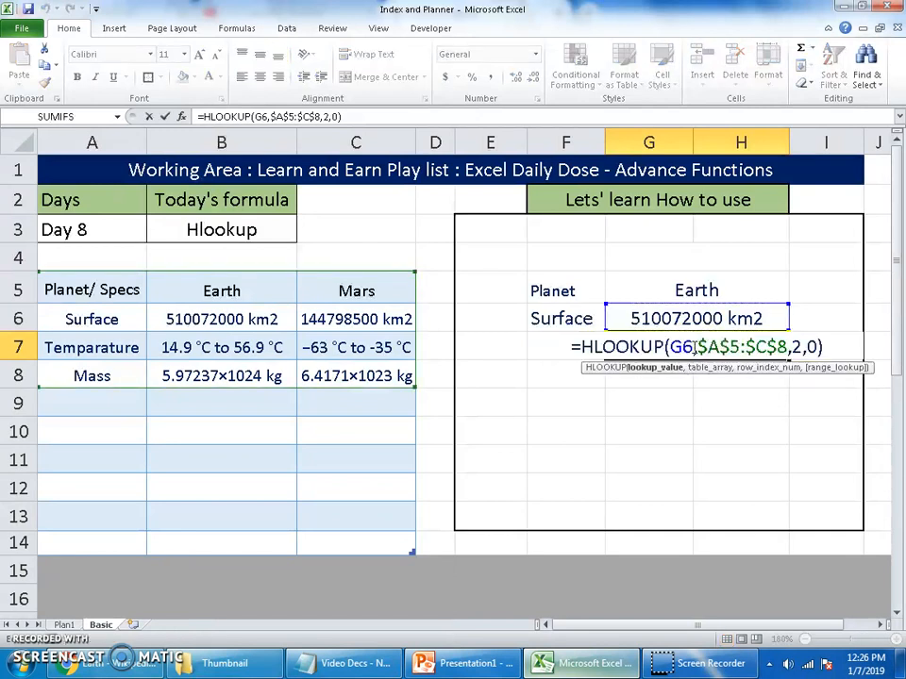
left_click(685, 292)
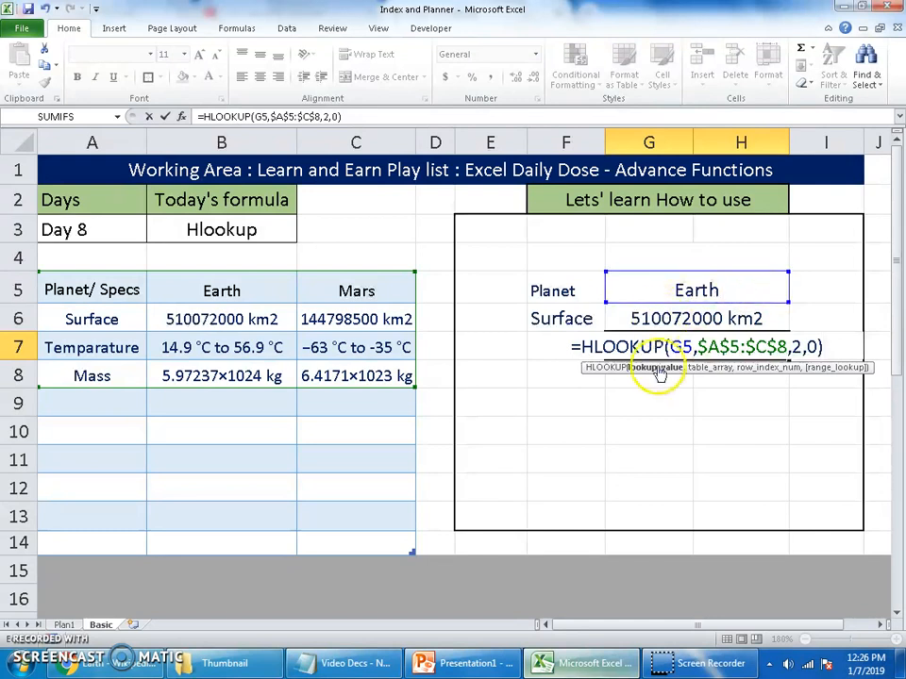
Set the Mass formula's row index to 4, as =HLOOKUP(G5,$A$5:$C$8,4,0), and check it against Earth's mass in B8
left_click(703, 347)
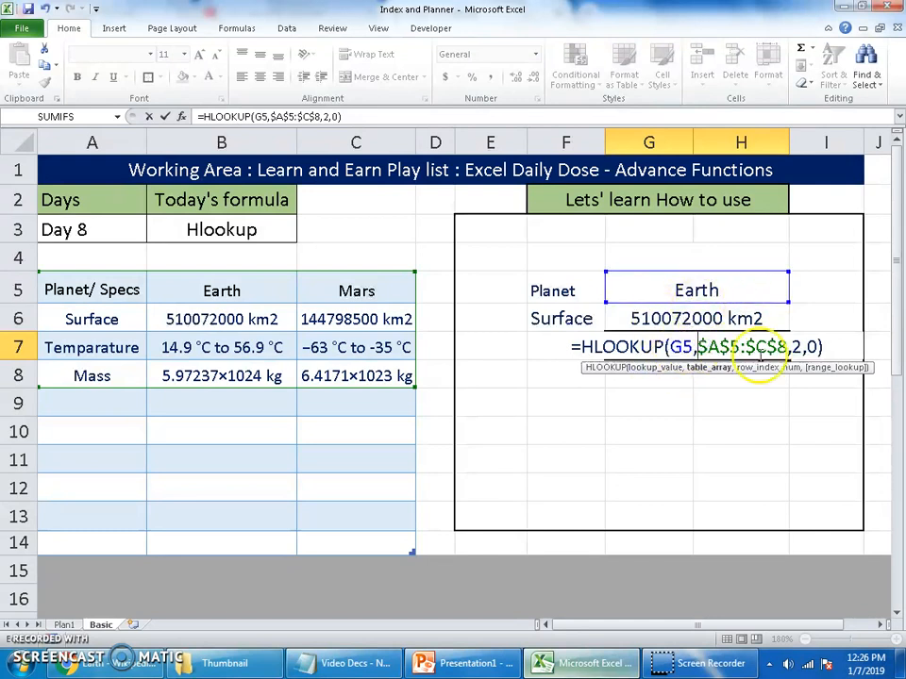
left_click(794, 347)
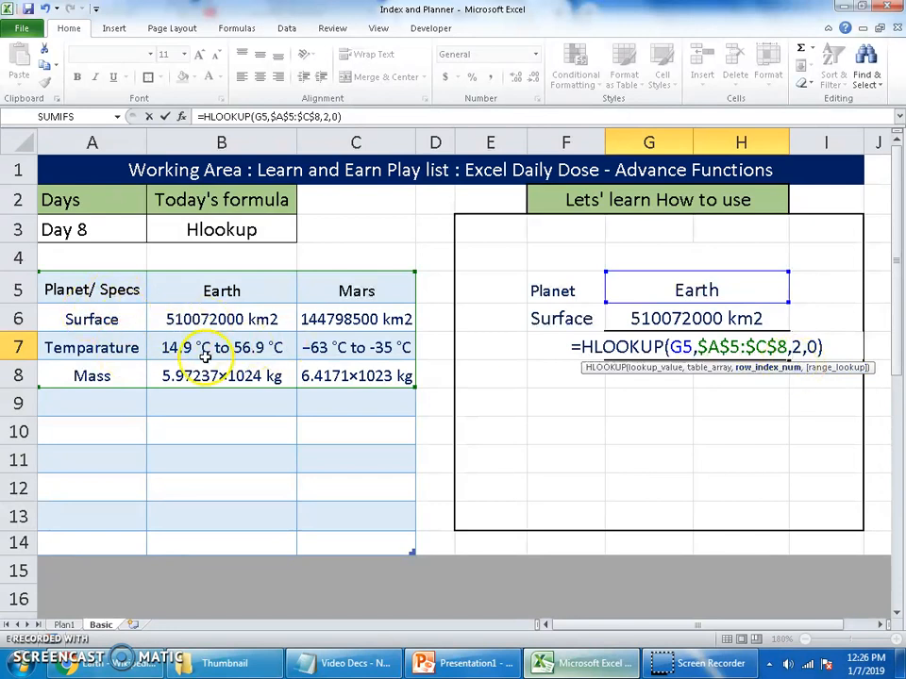
key("BackSpace")
type("4")
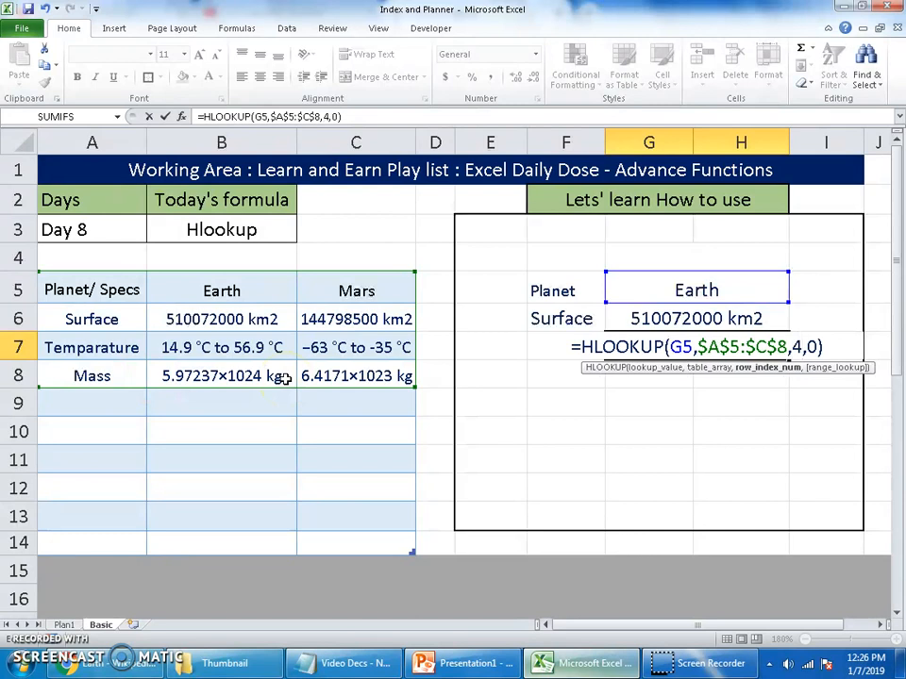
key("Return")
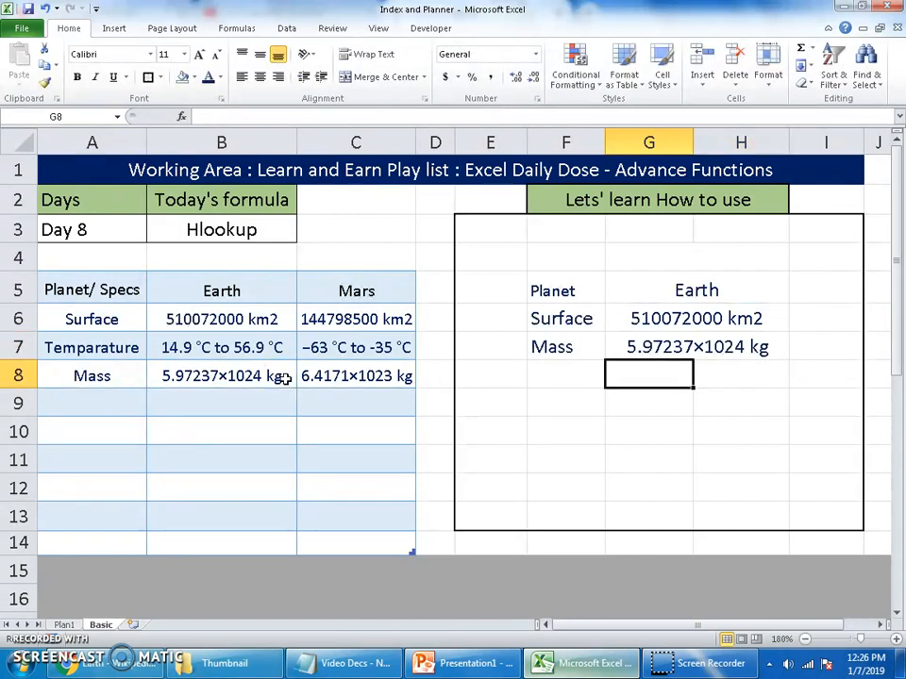
key("Up")
left_click(243, 377)
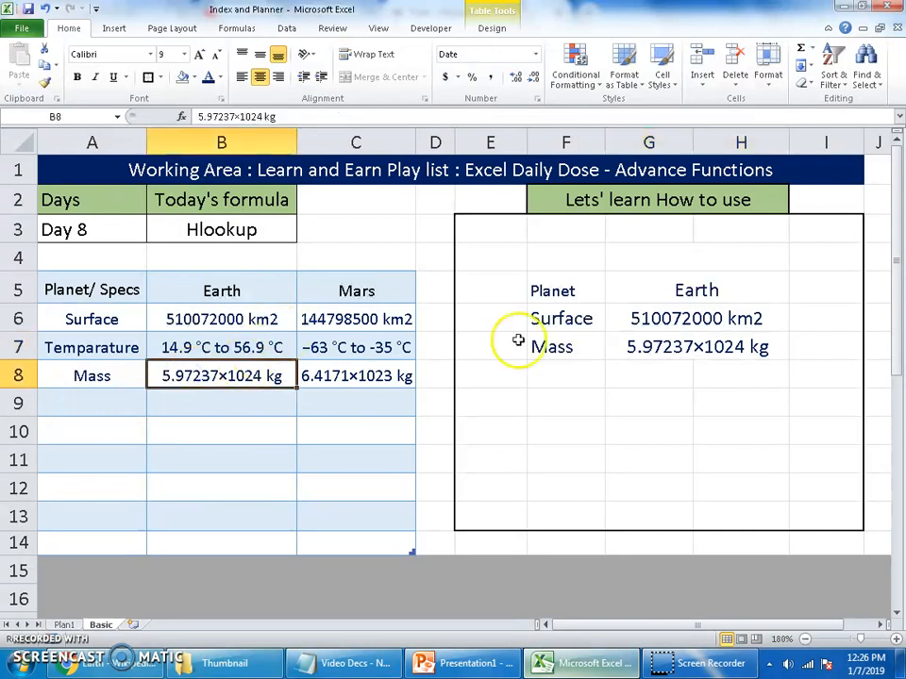
left_click(698, 351)
Replace the planet name in G5 with Mars
left_click(695, 290)
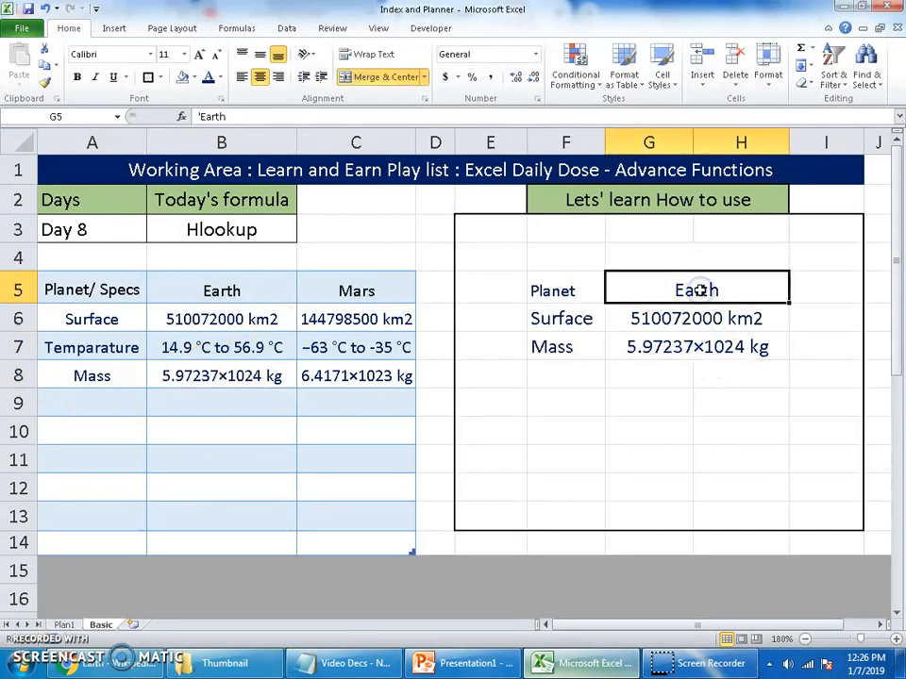
type("Ma")
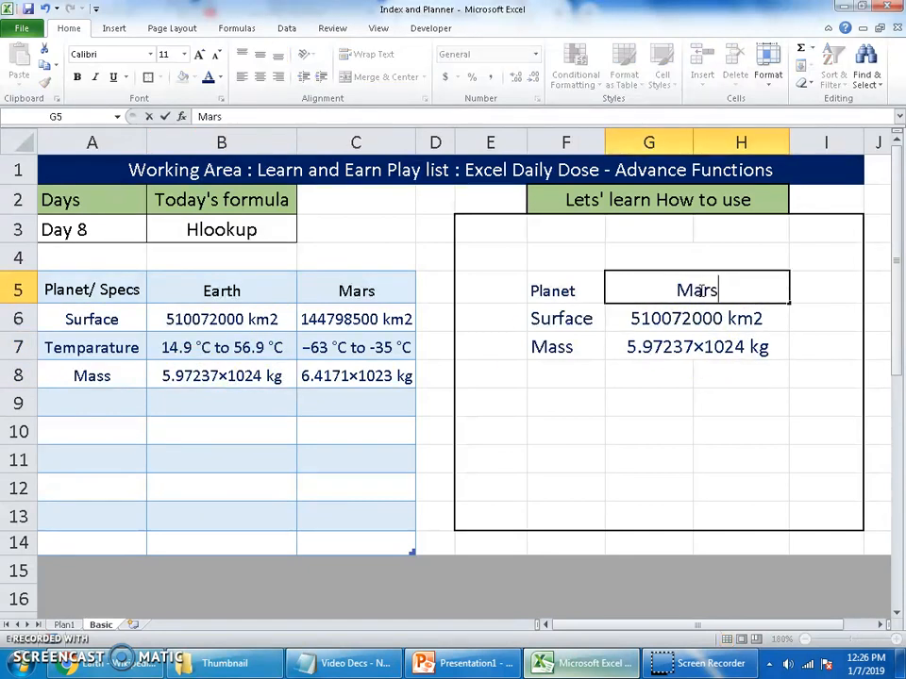
type("rs")
key("Return")
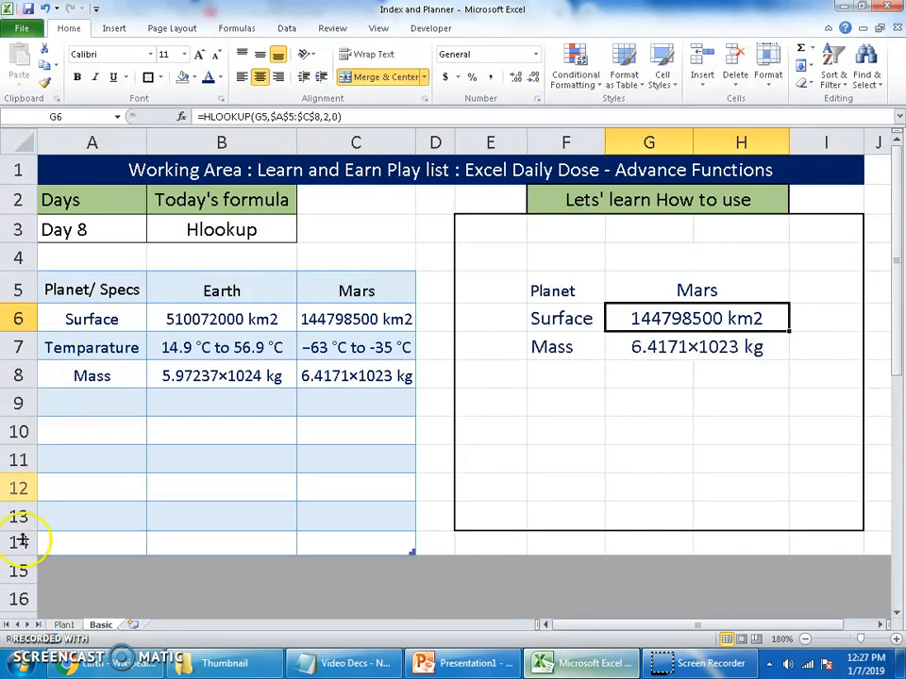
Switch to the browser and view the uploaded videos on the Learn and Earn YouTube channel
left_click(66, 663)
left_click(95, 14)
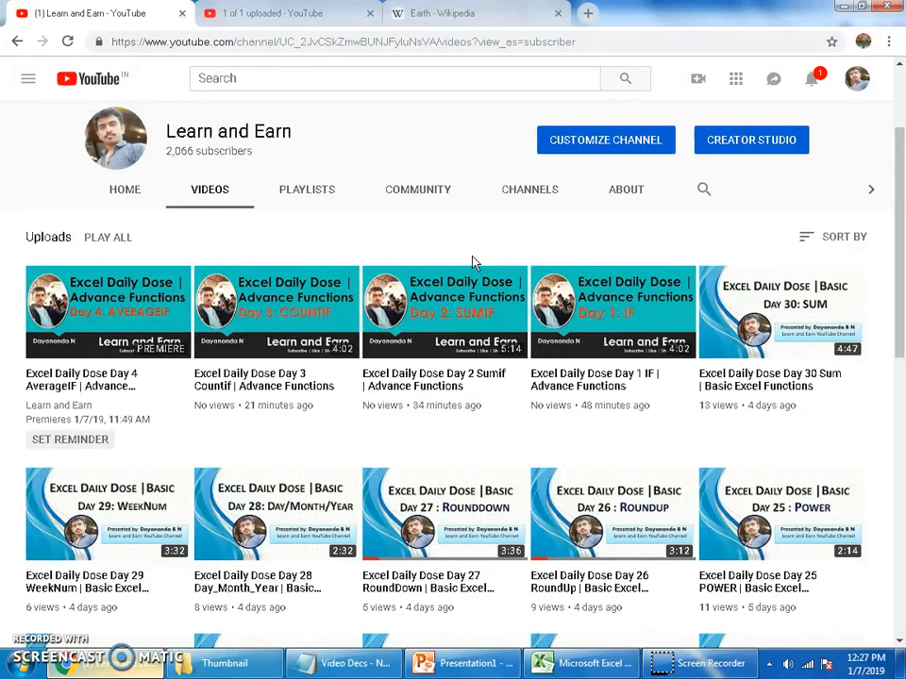
left_click(586, 660)
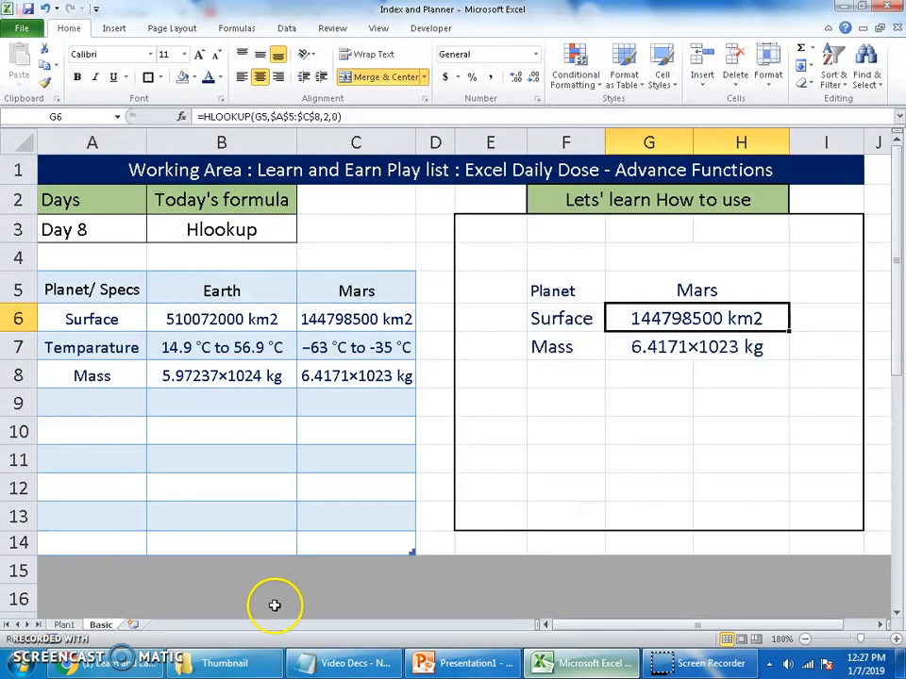
left_click(99, 663)
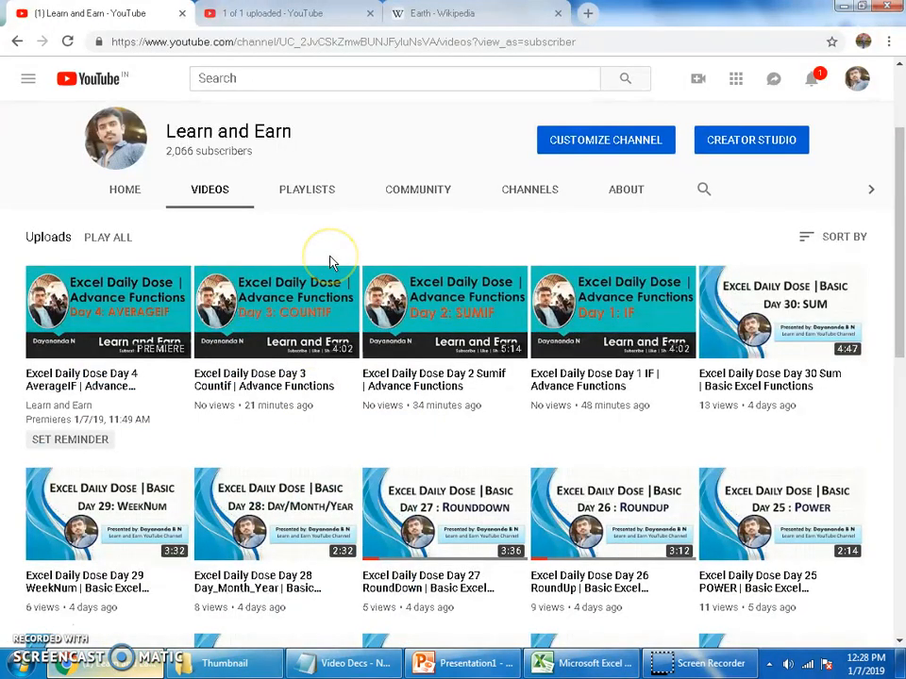